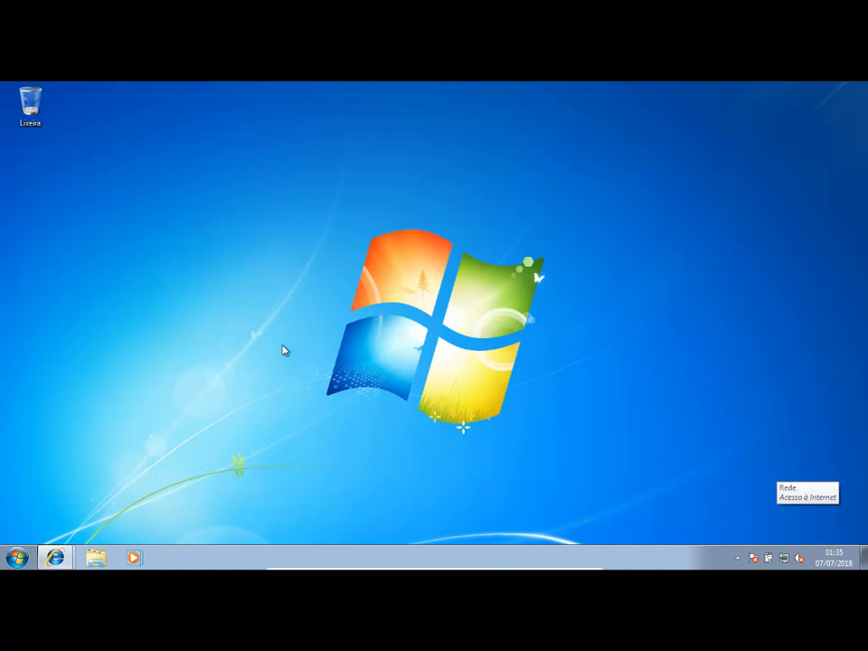
Start defragmenting the C: drive with the Disk Defragmenter from the drive's properties.
left_click(97, 558)
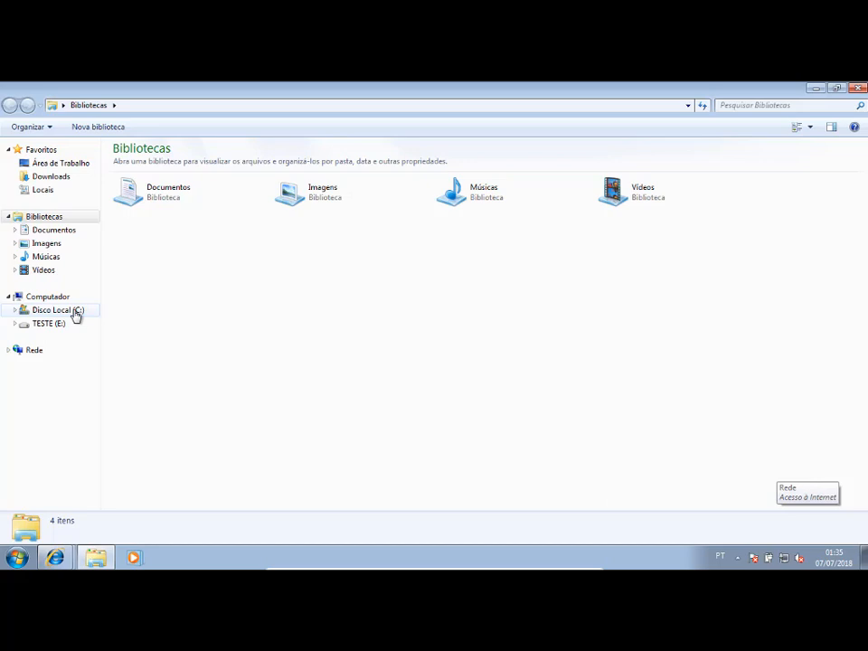
right_click(75, 311)
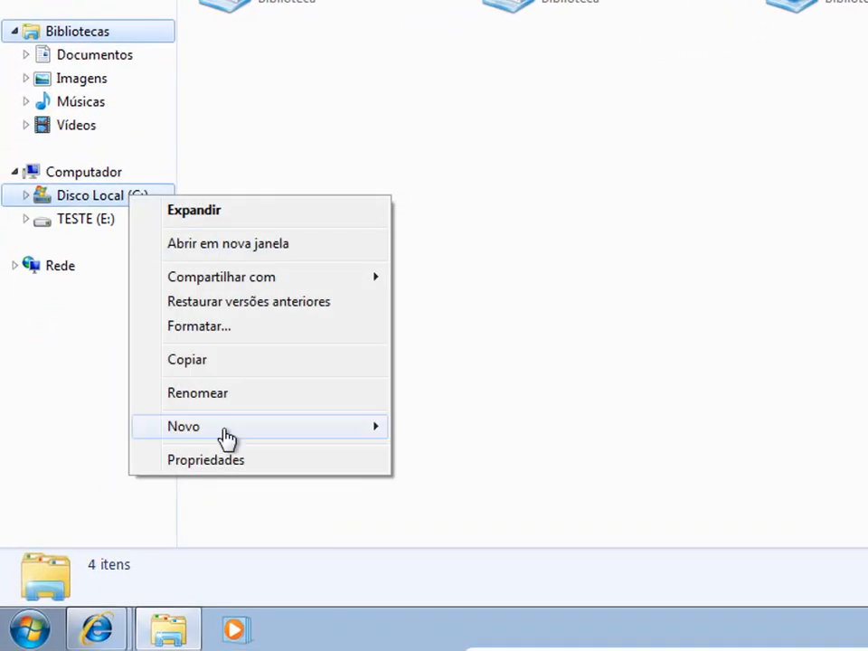
left_click(222, 460)
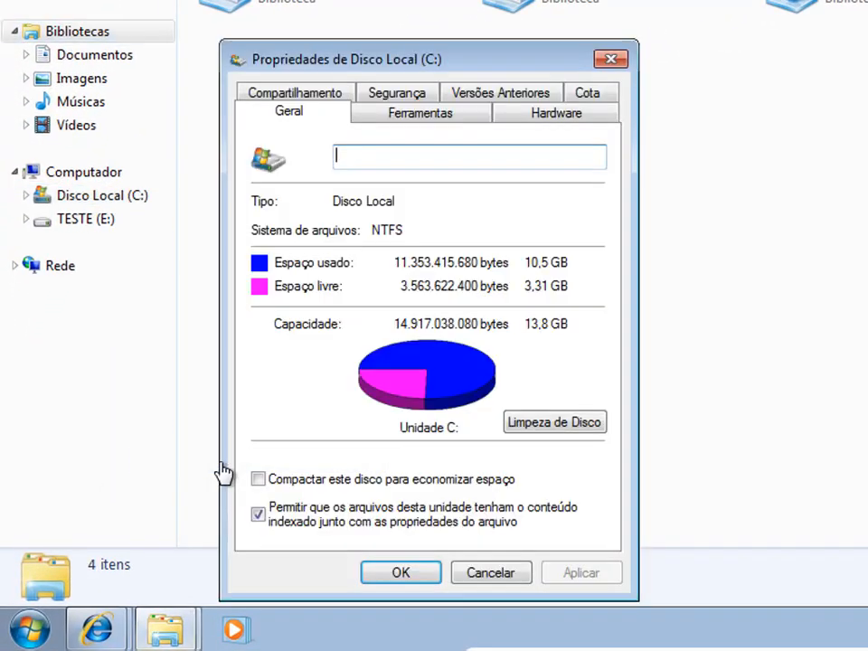
left_click(415, 118)
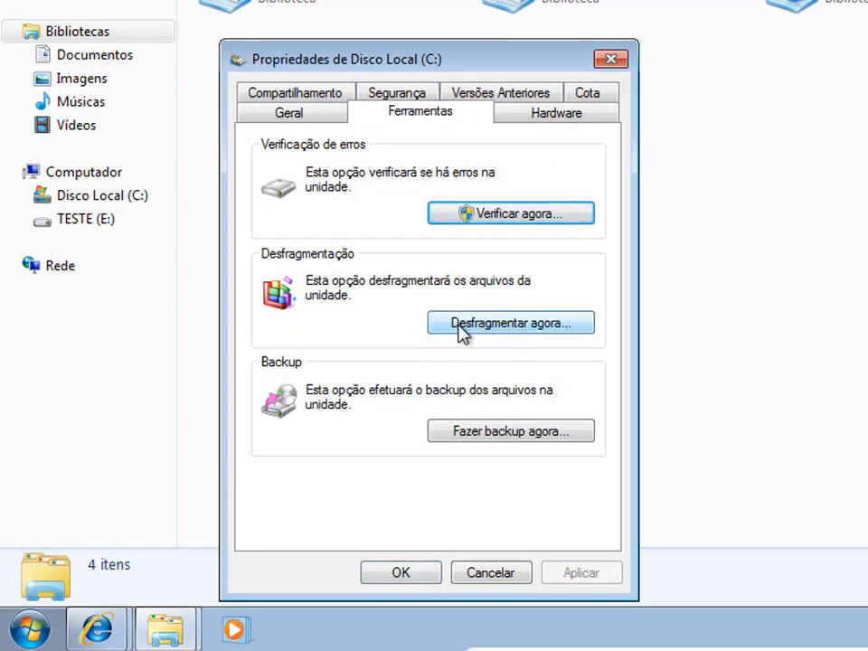
left_click(496, 330)
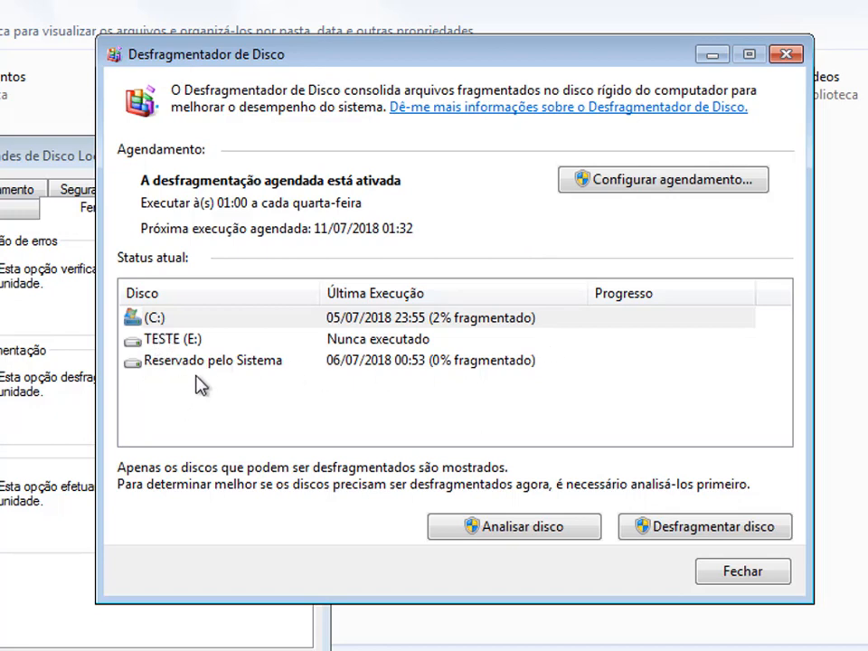
left_click(178, 321)
left_click(710, 527)
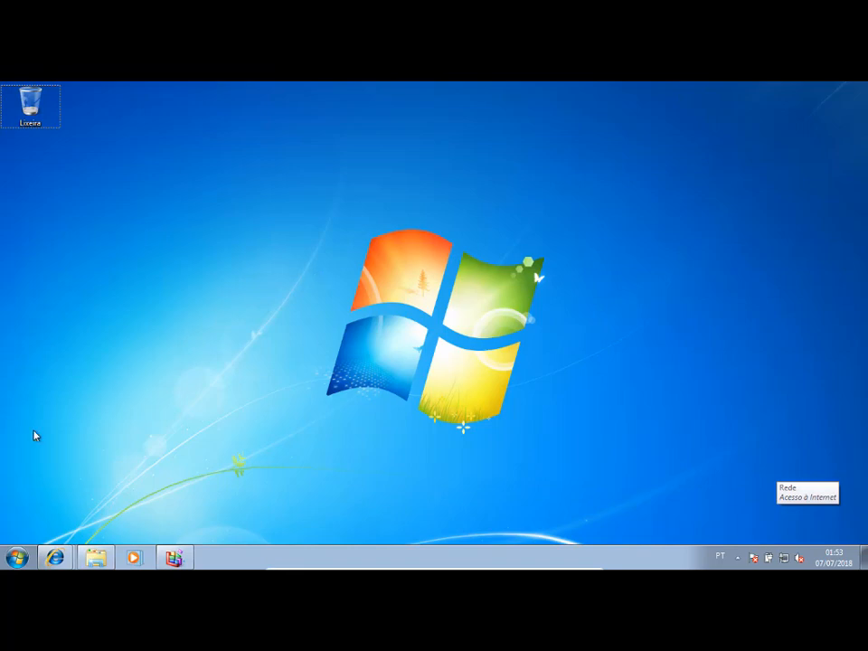
left_click(17, 557)
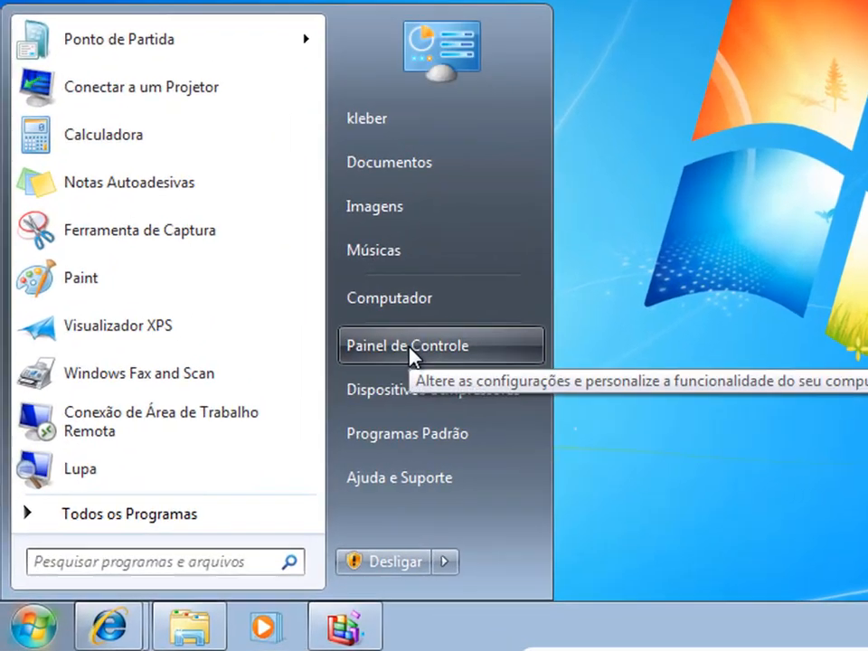
left_click(309, 386)
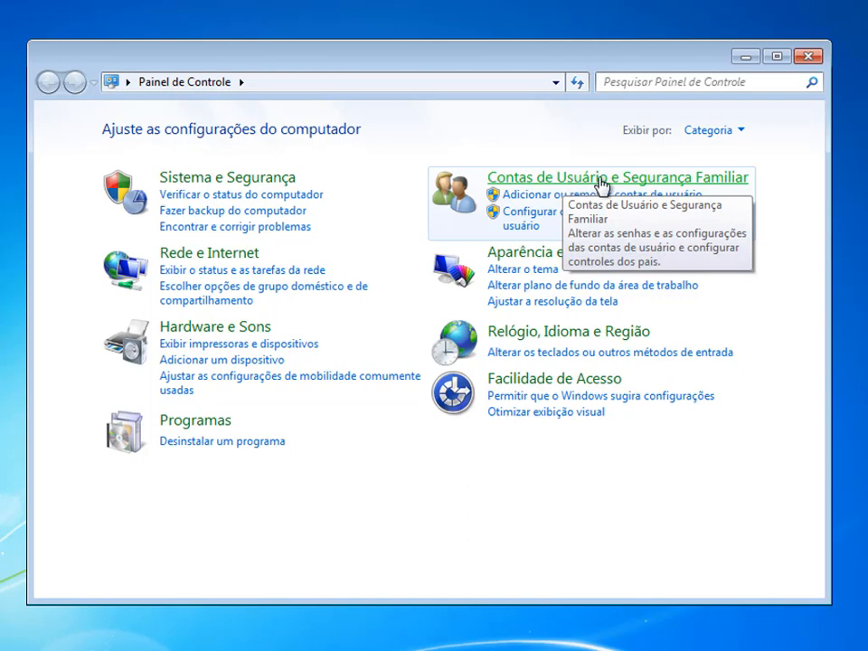
left_click(601, 181)
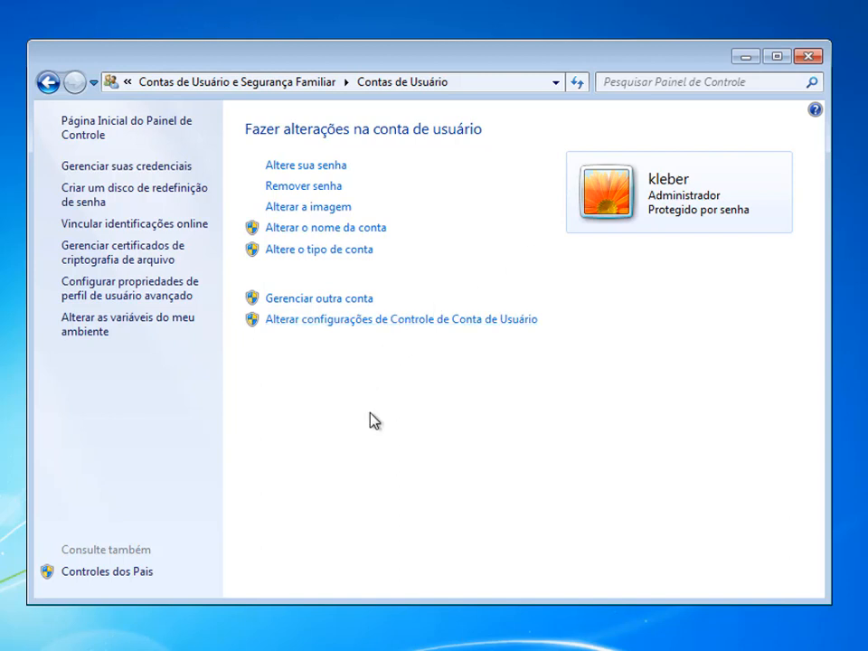
left_click(310, 300)
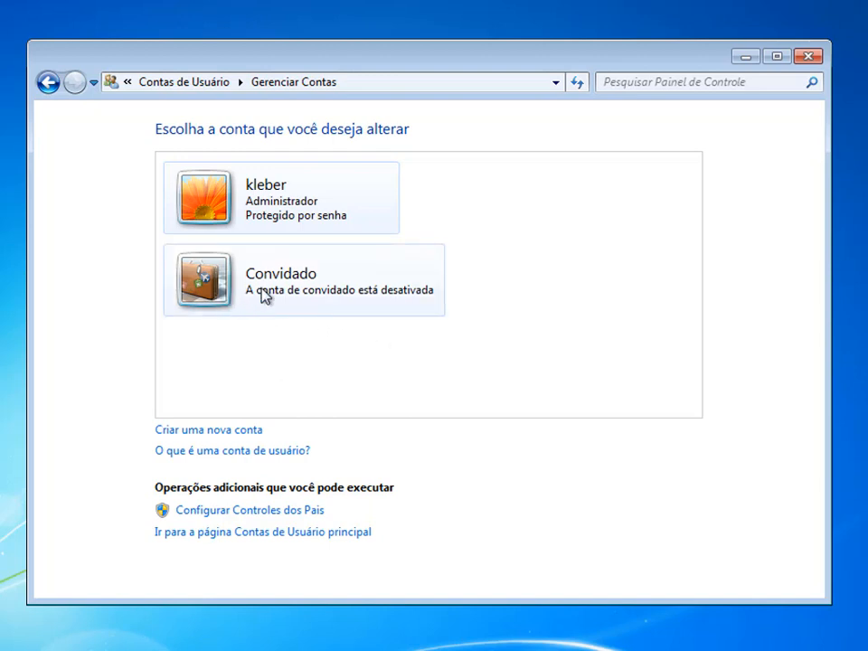
left_click(181, 431)
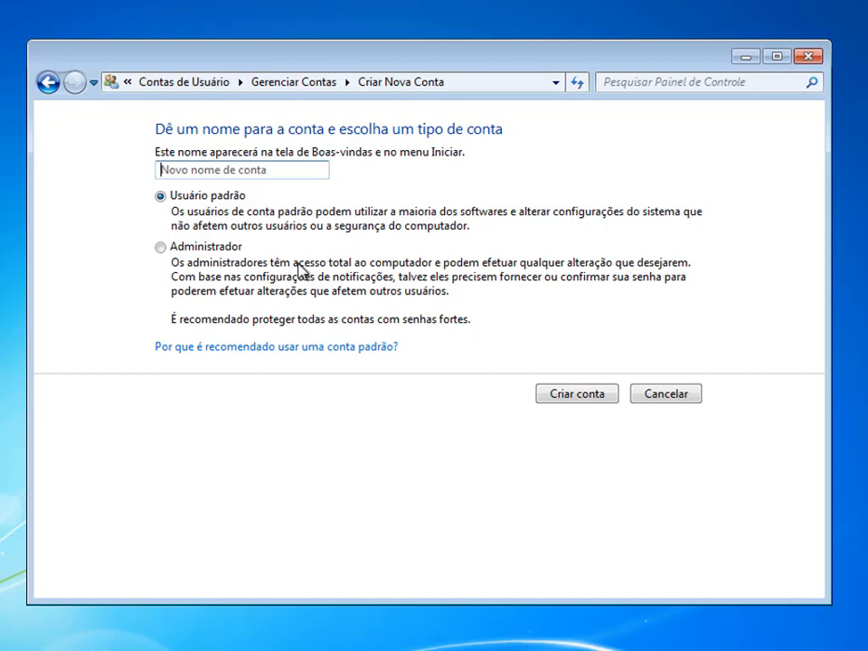
type("João")
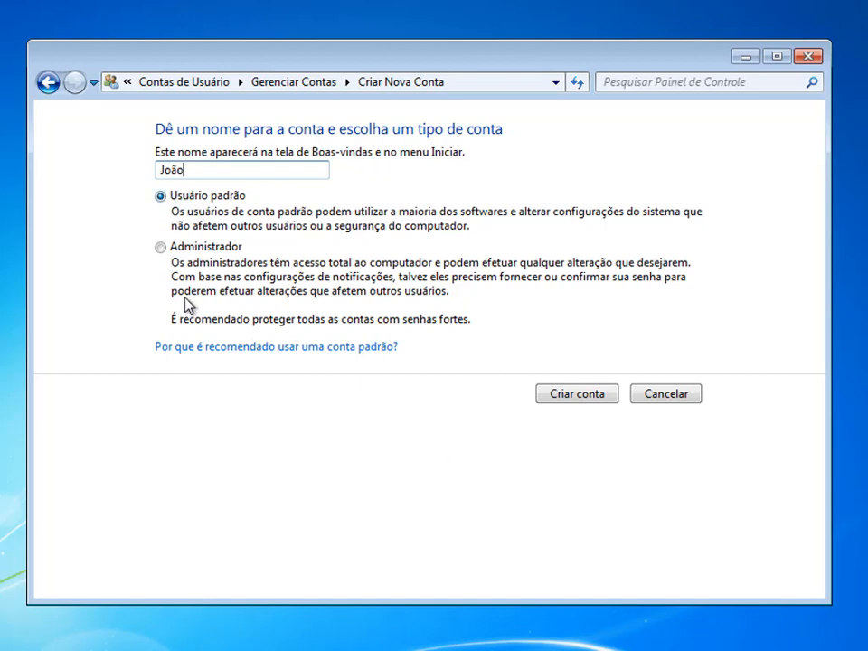
left_click(572, 394)
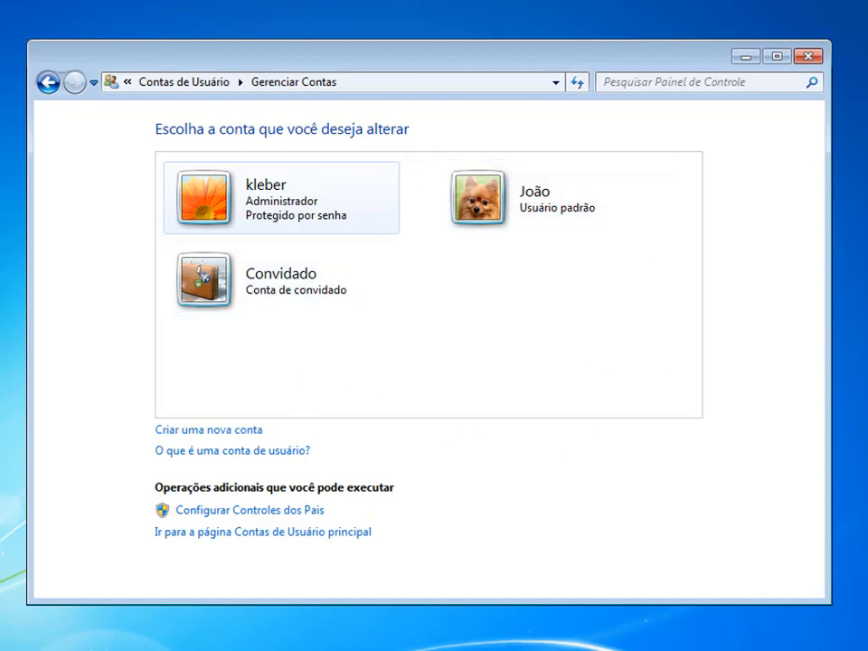
Lock the current administrator's Windows session.
key("super")
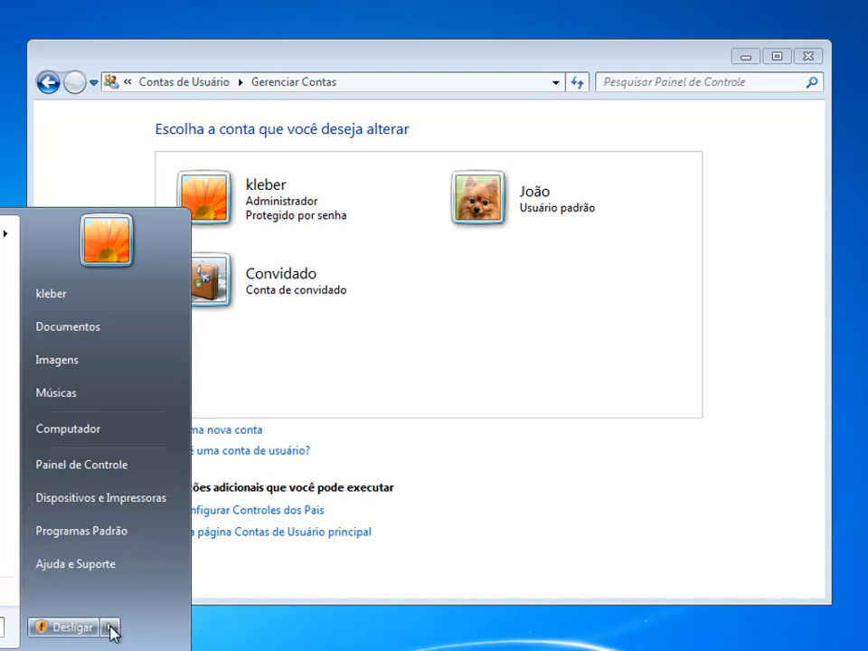
mouse_move(111, 629)
left_click(109, 626)
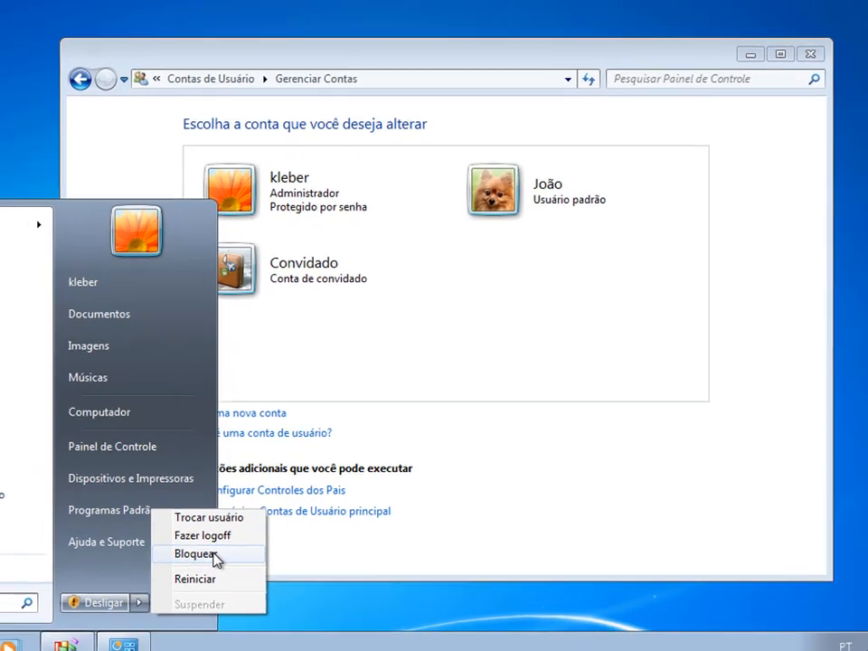
left_click(215, 555)
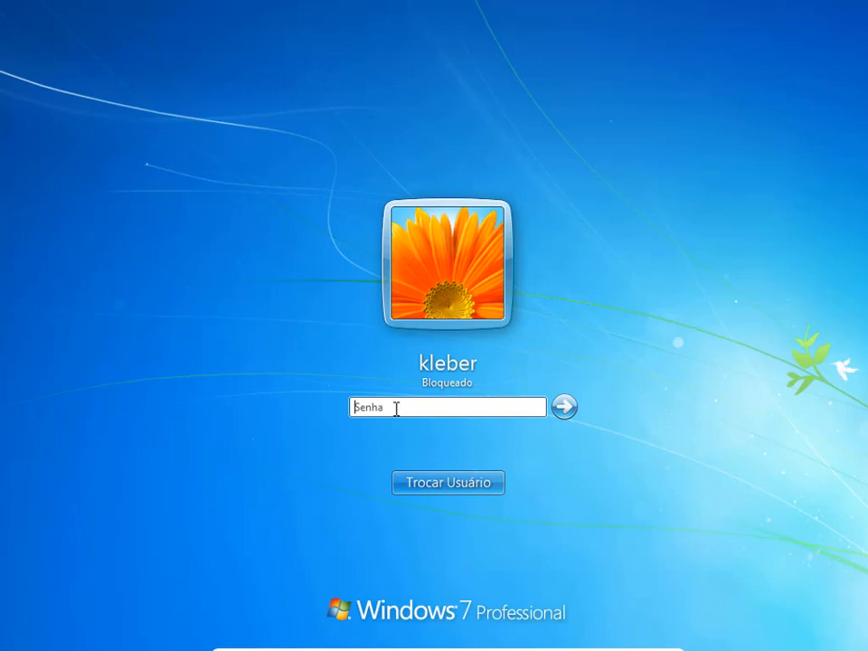
Unlock the session by entering the administrator account's password.
type("•••••")
left_click(569, 413)
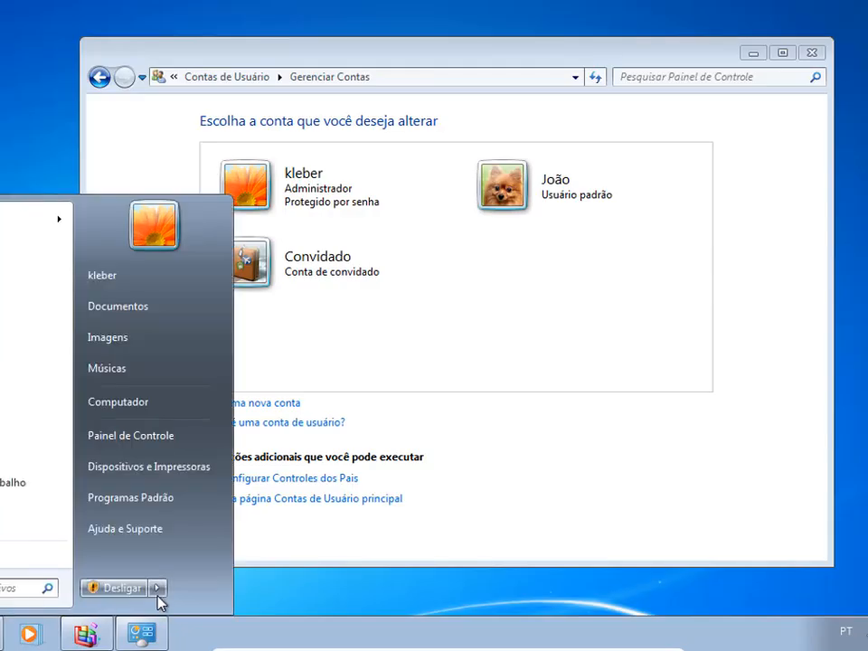
Switch users and sign in to the newly created standard account, leaving the administrator session running.
left_click(159, 589)
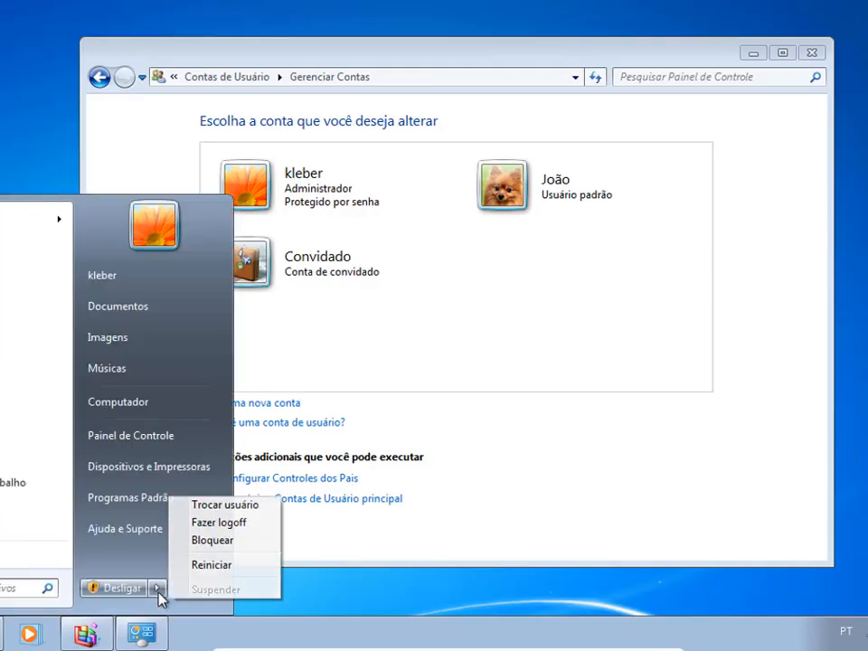
left_click(228, 507)
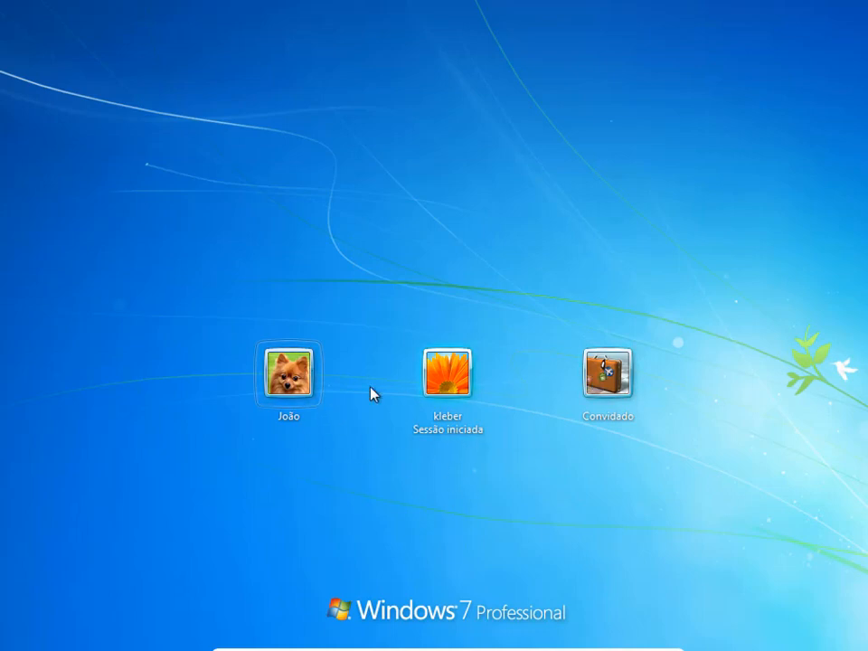
left_click(282, 382)
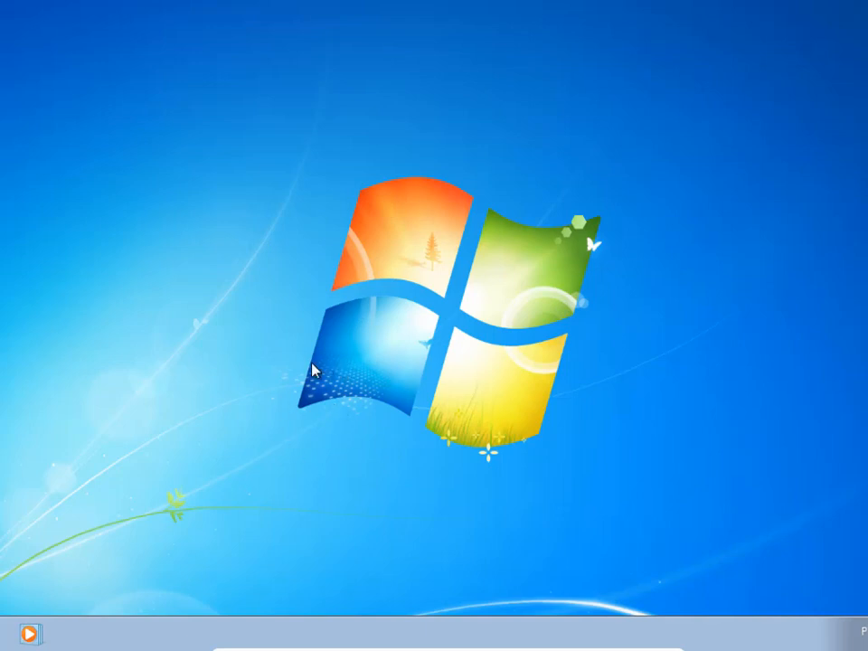
Log off the standard account and choose the administrator account on the sign-in screen.
key("super")
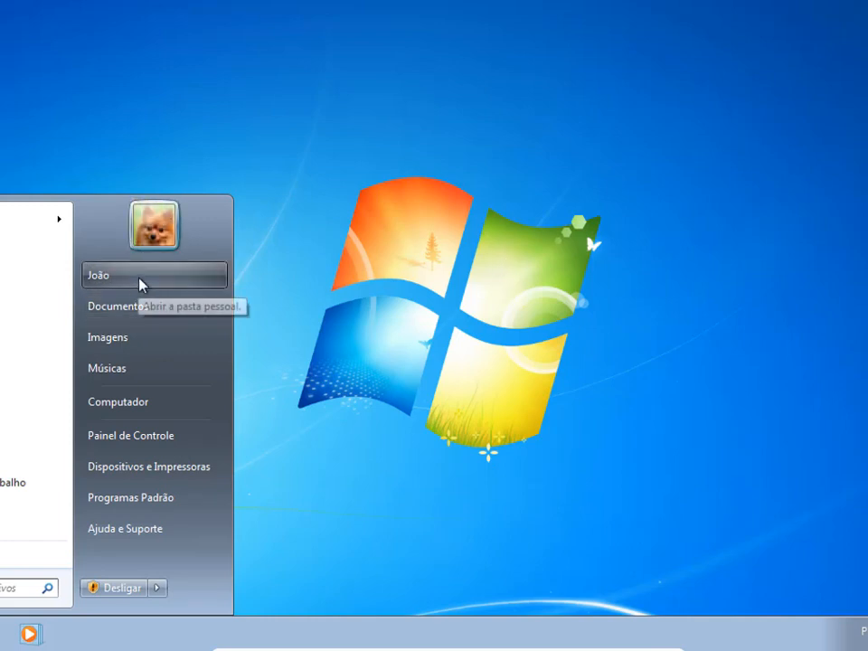
left_click(161, 593)
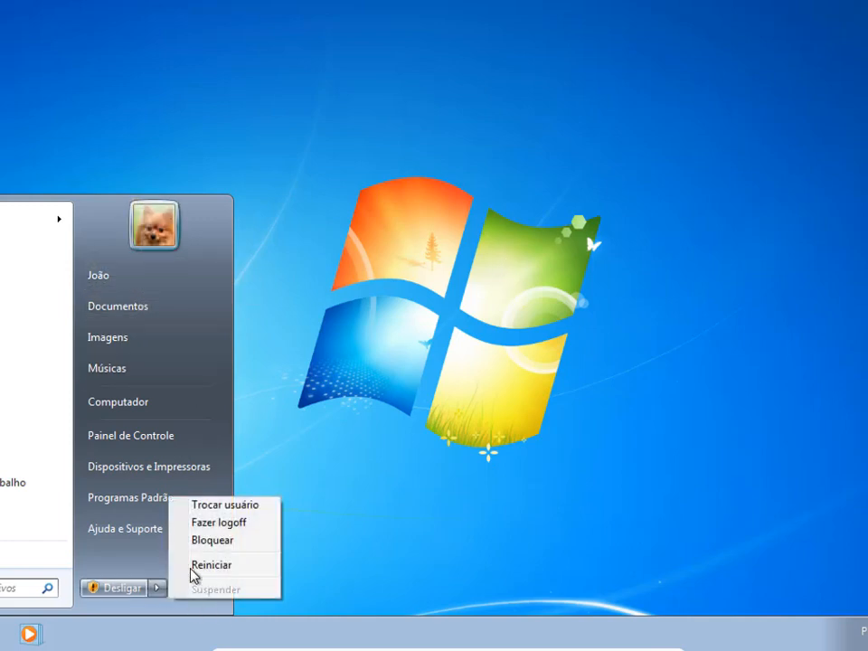
left_click(240, 531)
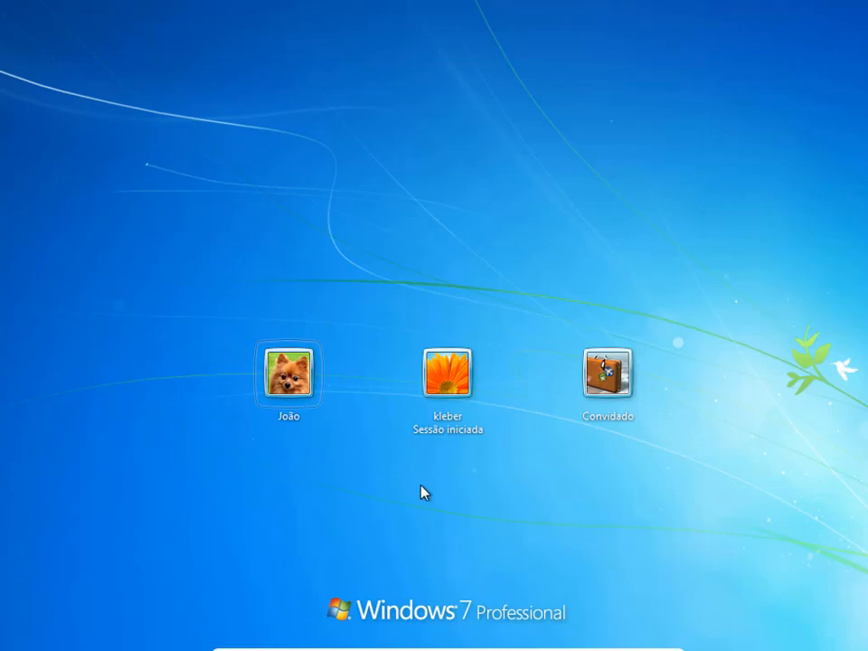
left_click(453, 372)
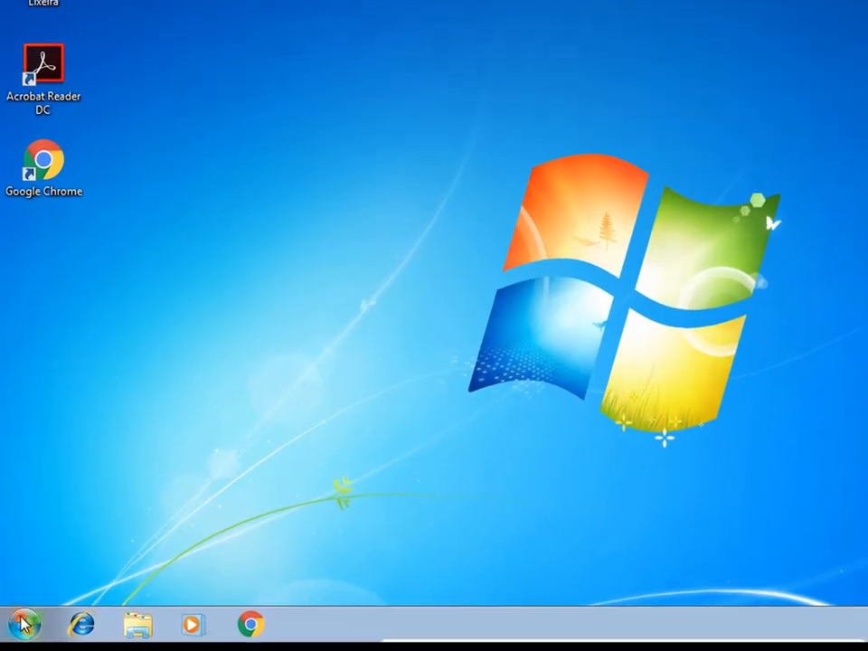
Uninstall Adobe Acrobat Reader DC - Português through the Control Panel's installed programs list, allowing the User Account Control request.
left_click(18, 555)
left_click(334, 420)
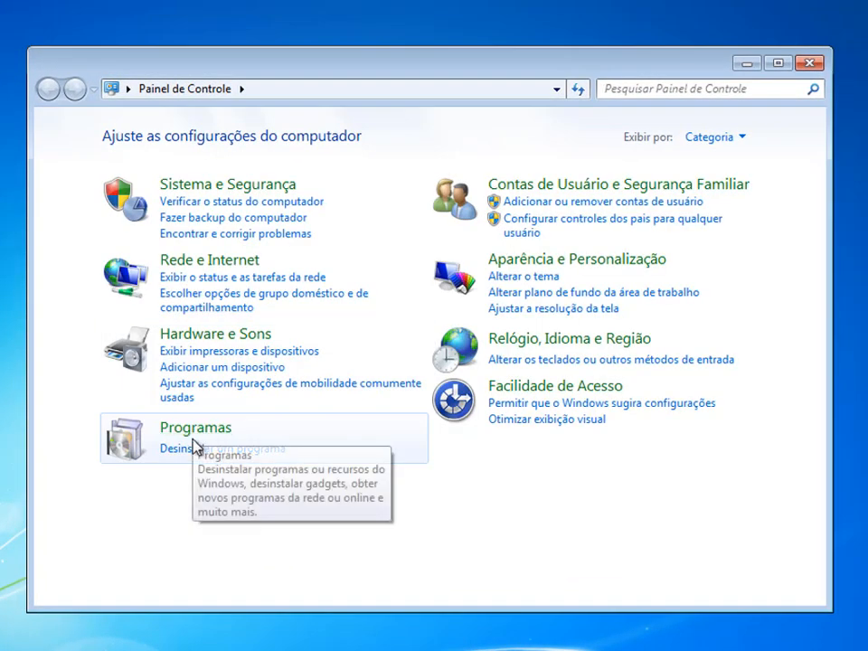
left_click(193, 432)
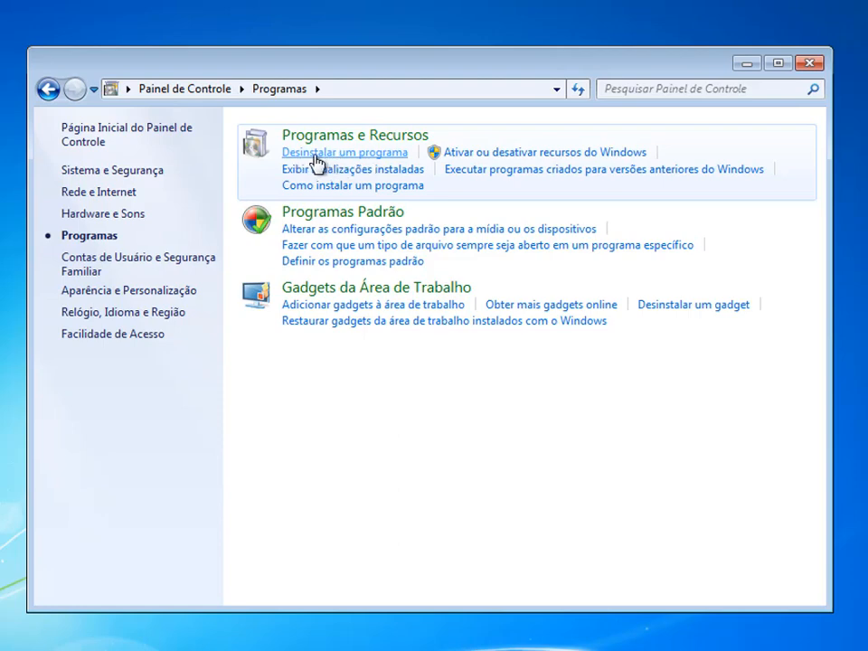
left_click(346, 154)
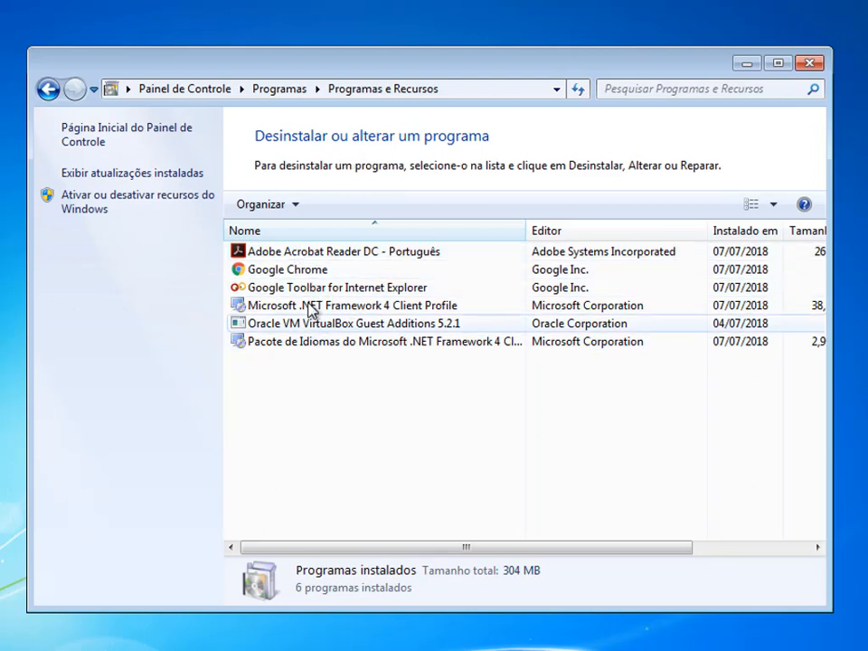
left_click(325, 257)
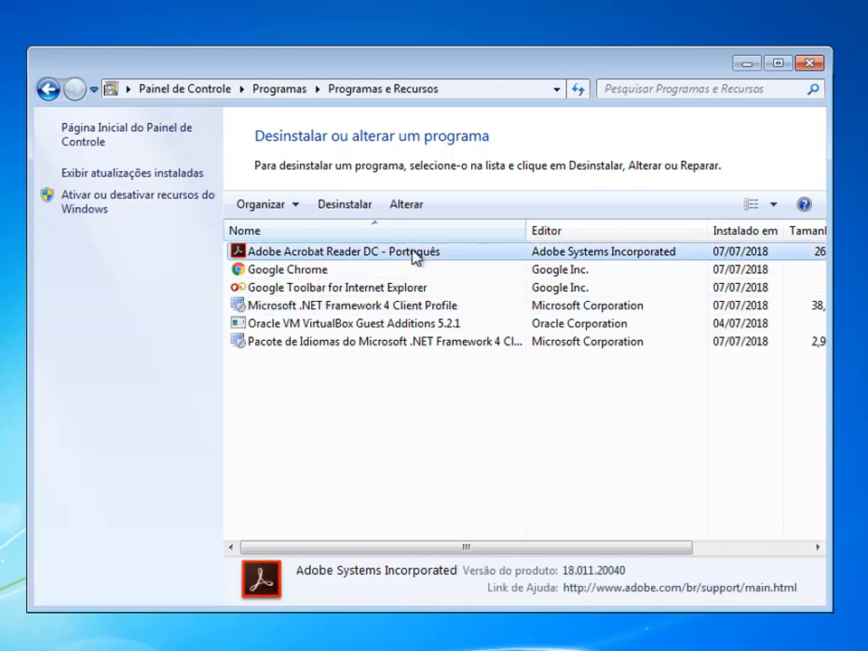
left_click(776, 63)
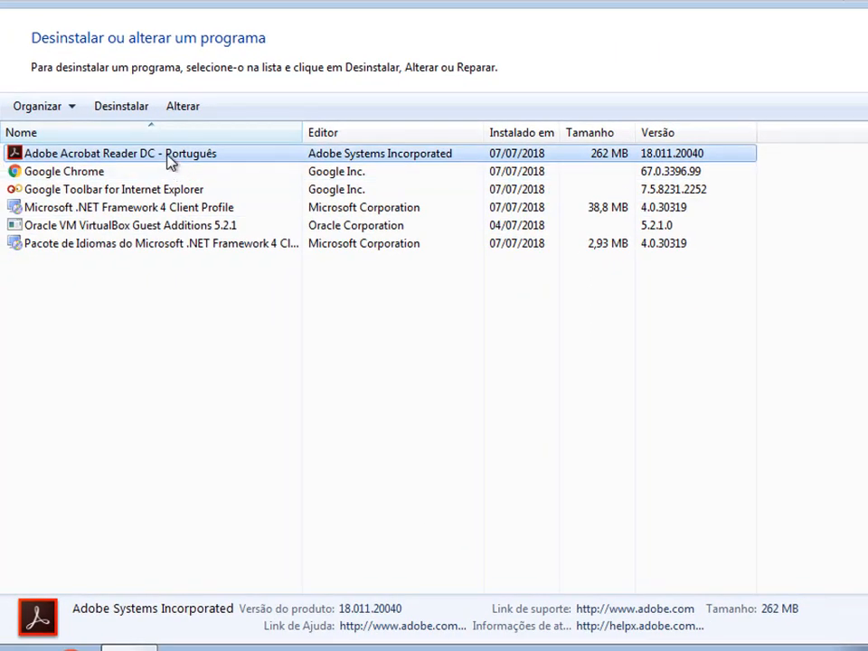
left_click(128, 115)
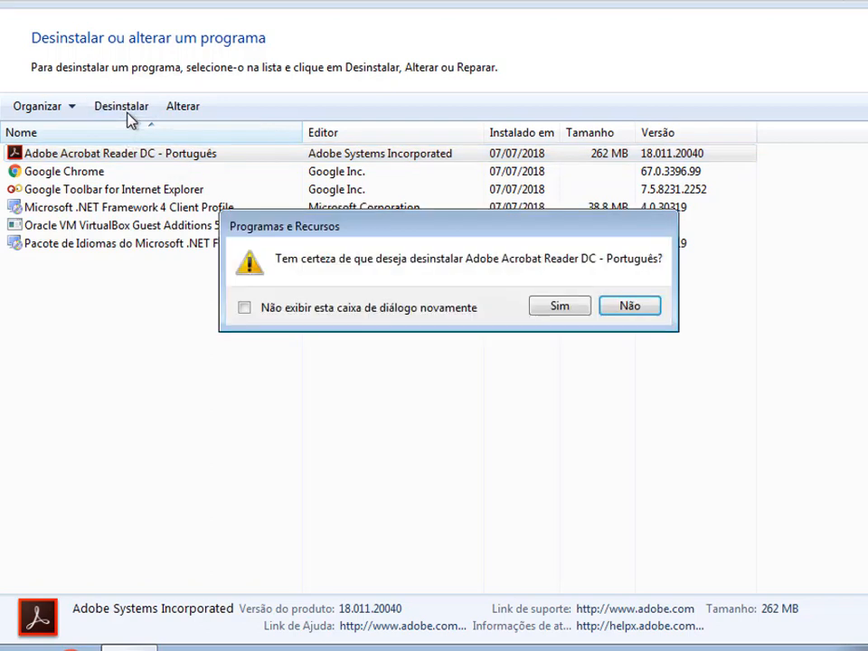
left_click(558, 307)
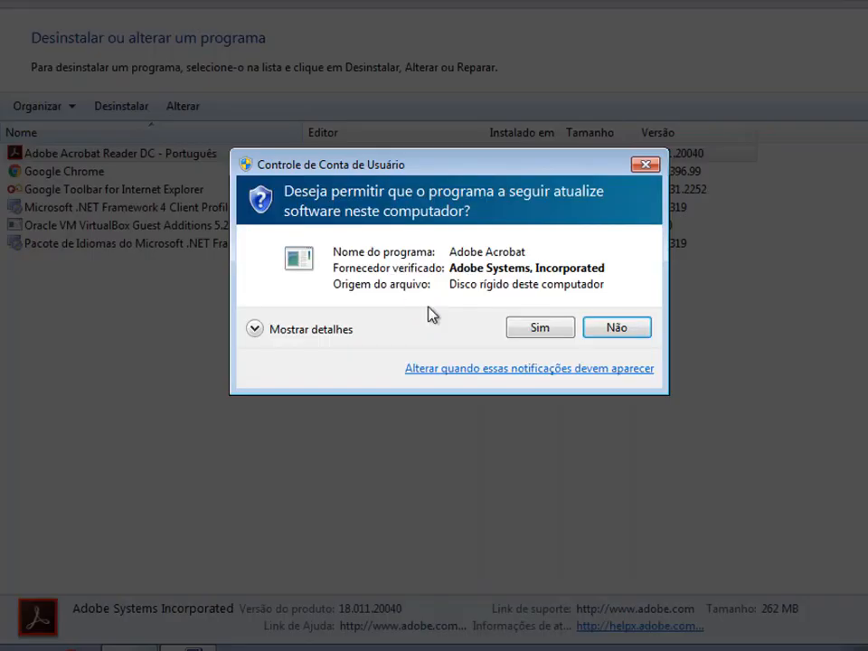
left_click(541, 329)
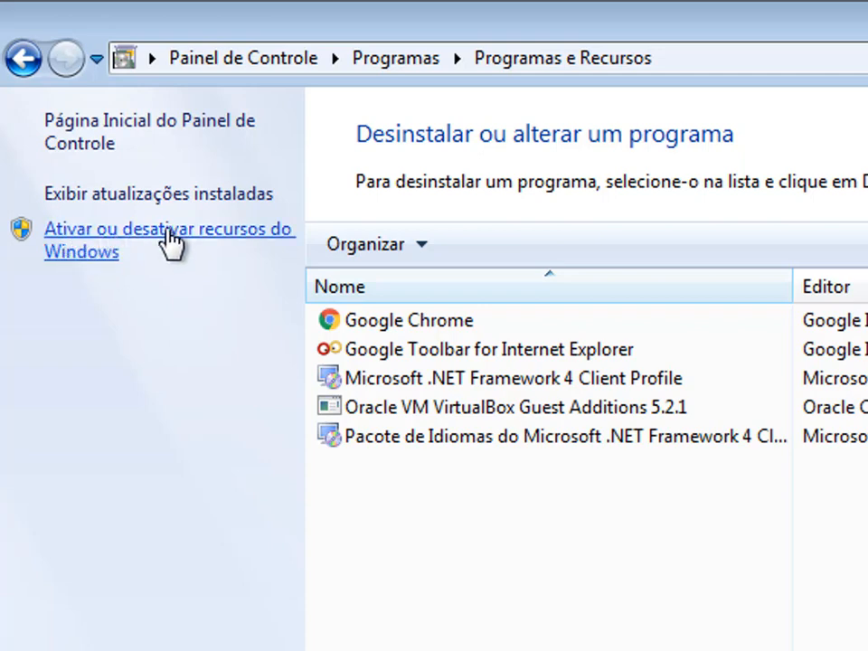
Enable the Paciência game under Jogos in the Windows features and apply the change.
left_click(254, 242)
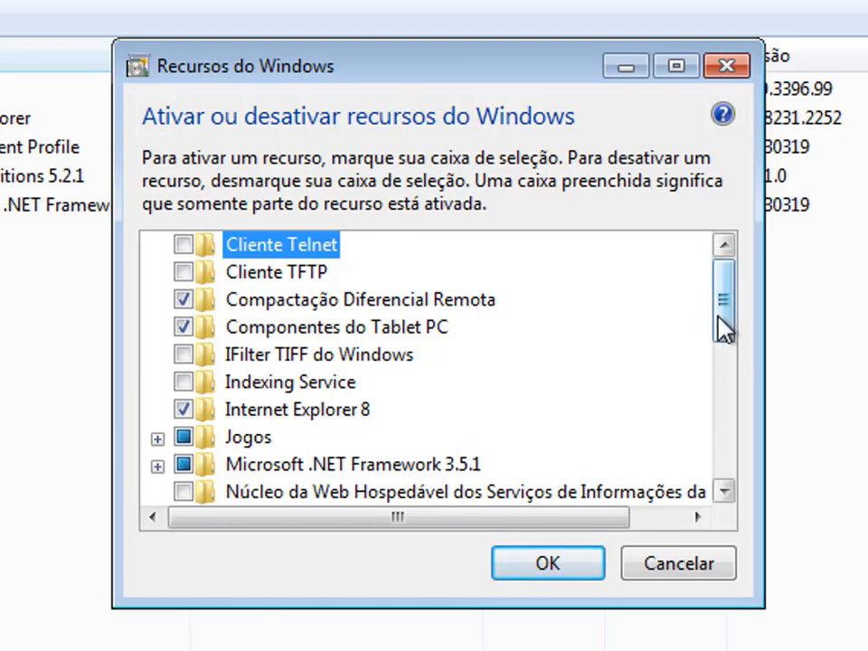
left_click_drag(723, 330, 722, 353)
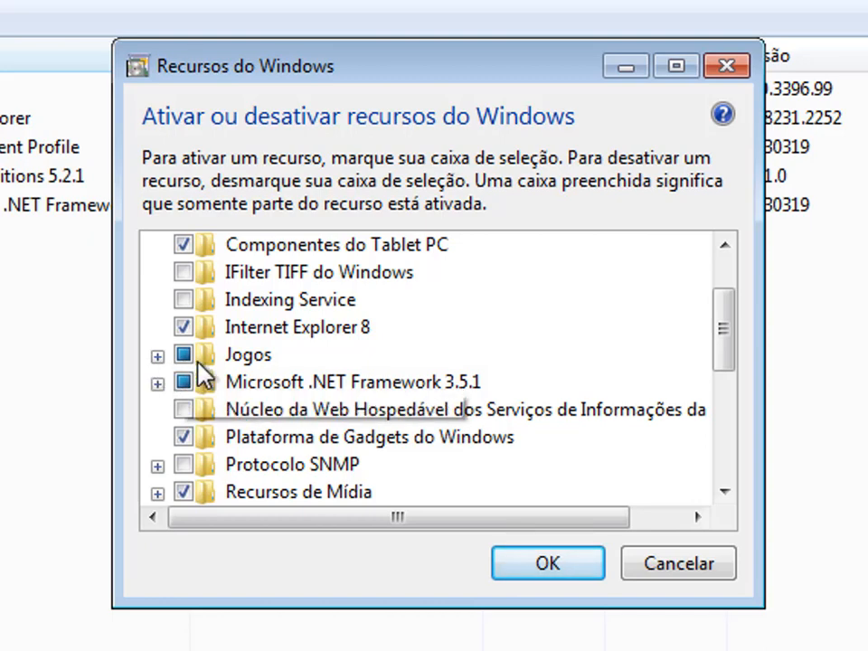
left_click(157, 354)
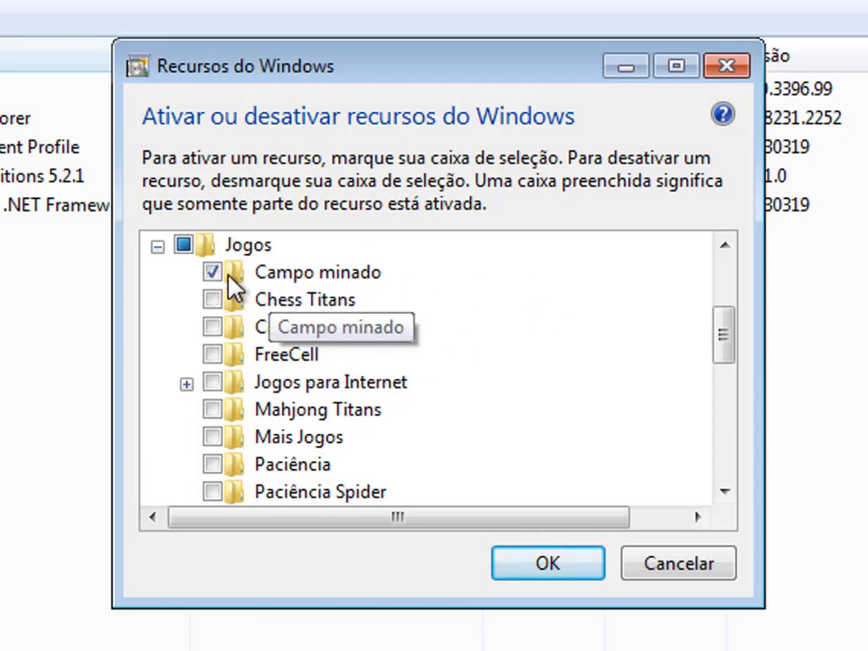
scroll(300, 437, "down", 3)
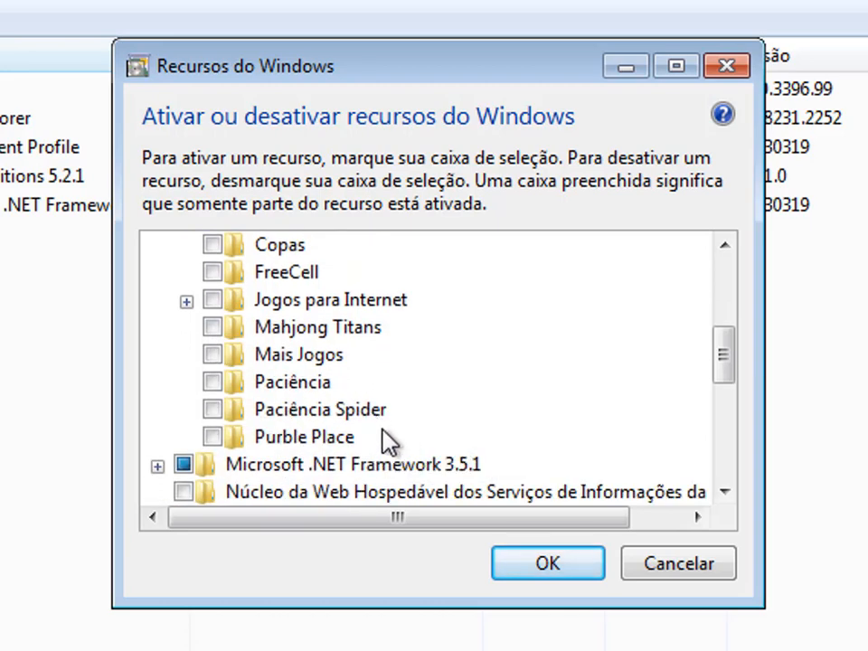
scroll(370, 436, "up", 1)
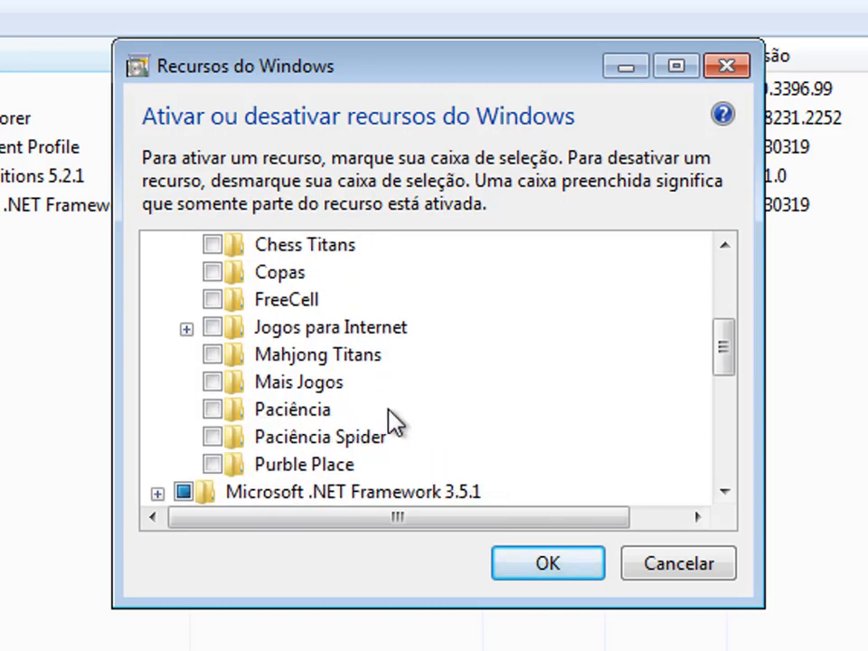
scroll(394, 417, "up", 1)
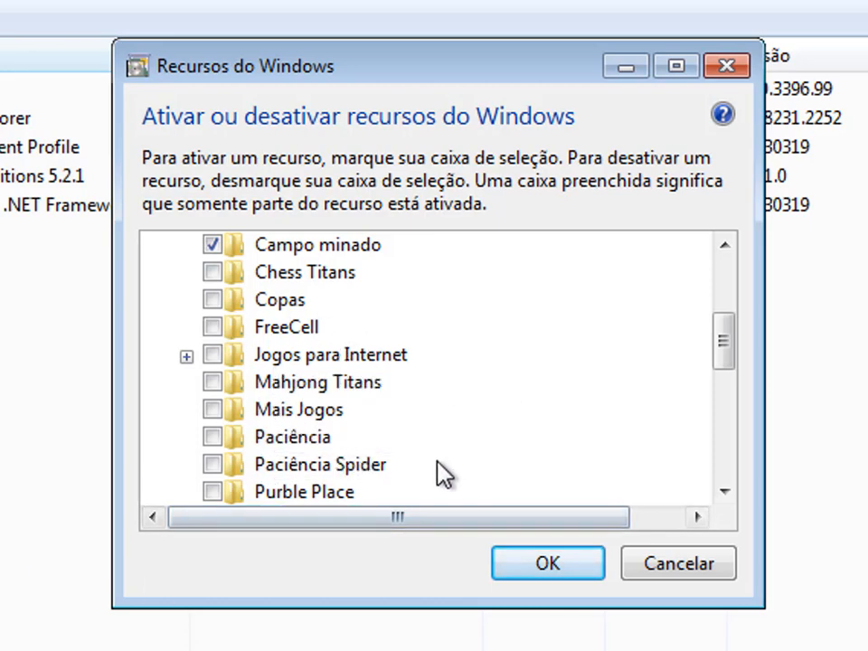
scroll(348, 414, "down", 1)
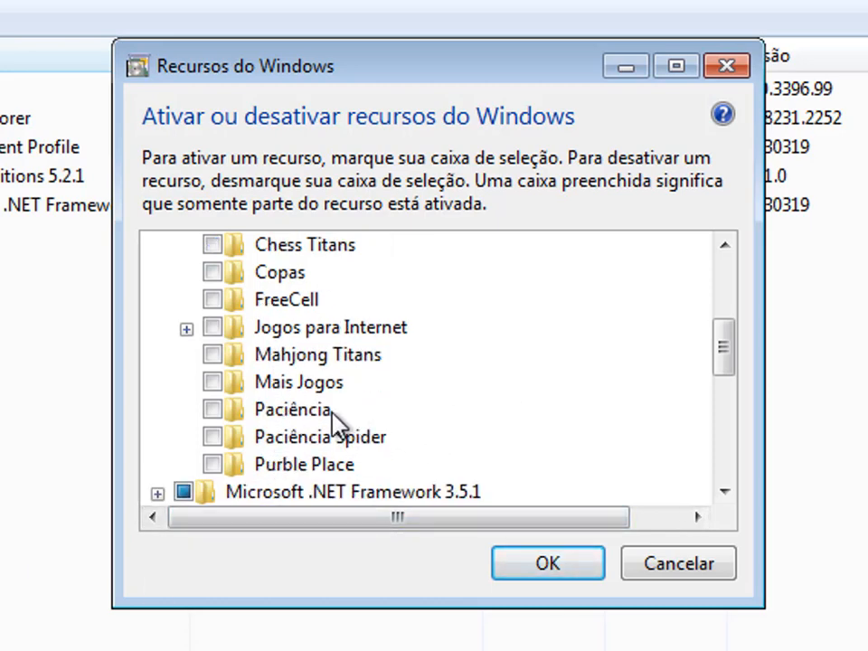
left_click(212, 410)
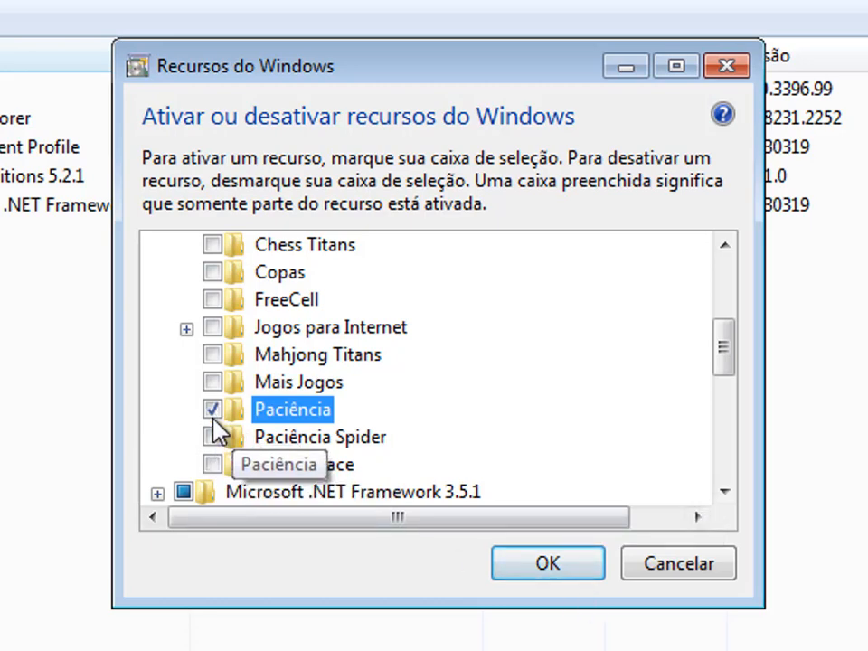
left_click(524, 564)
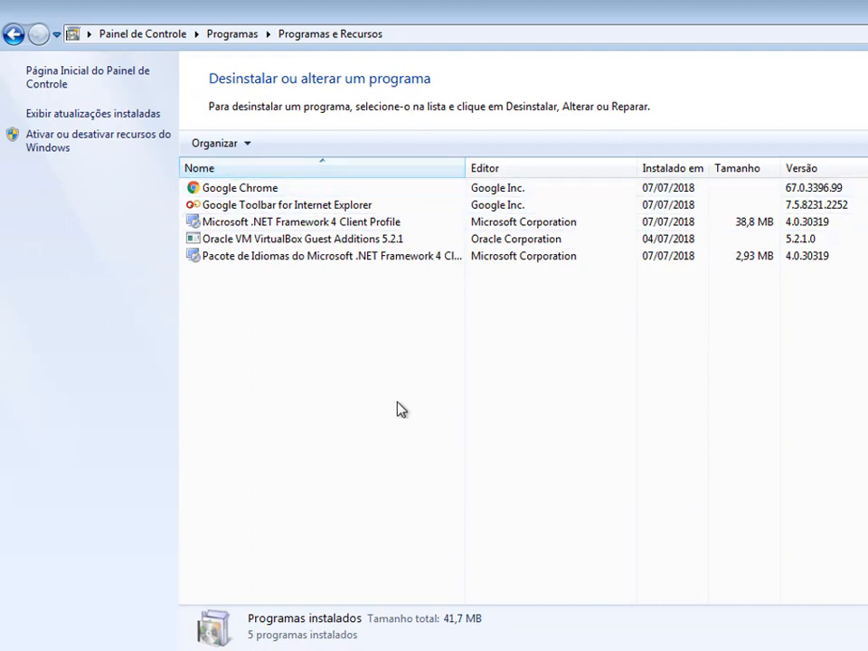
Check the Jogos folder among all programs for the Paciência game, and leave the program list.
left_click(24, 630)
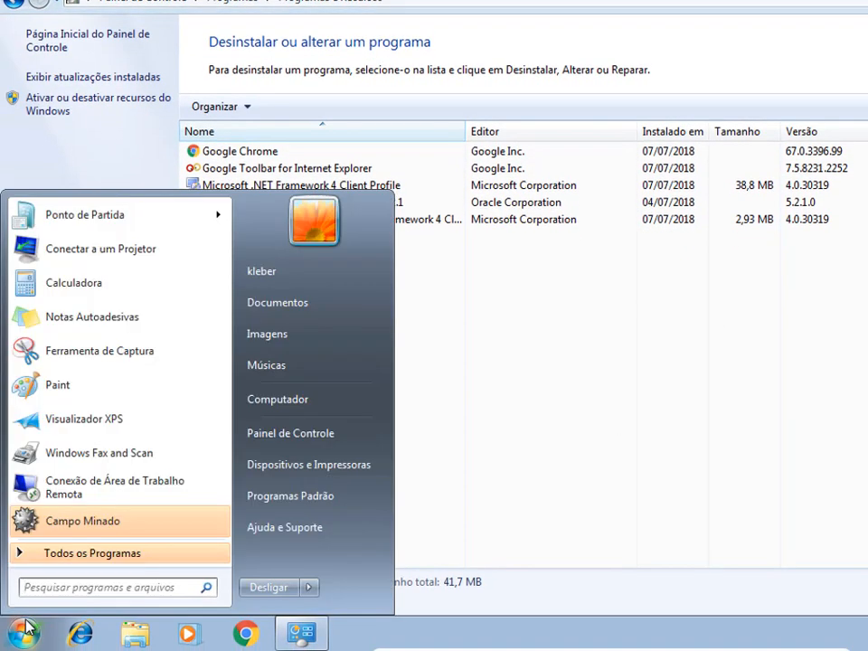
left_click(67, 555)
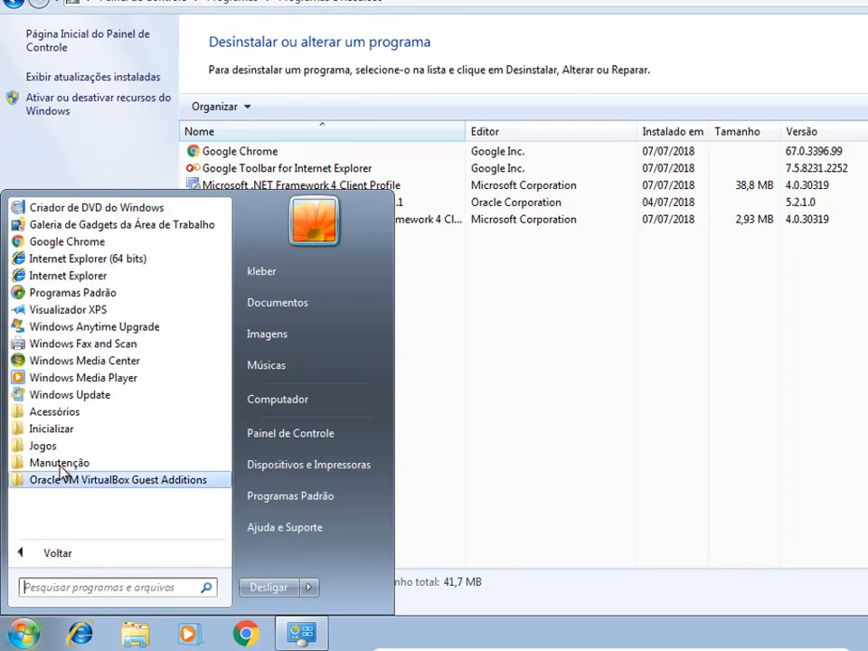
left_click(50, 447)
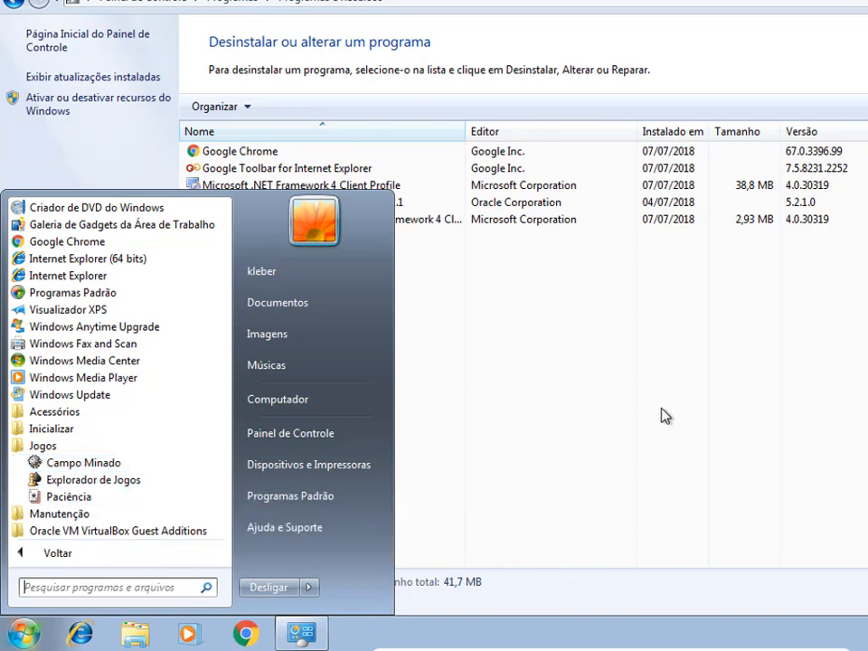
left_click(699, 367)
Disable the Campo minado game under Jogos in the Windows features and apply the change.
left_click(100, 98)
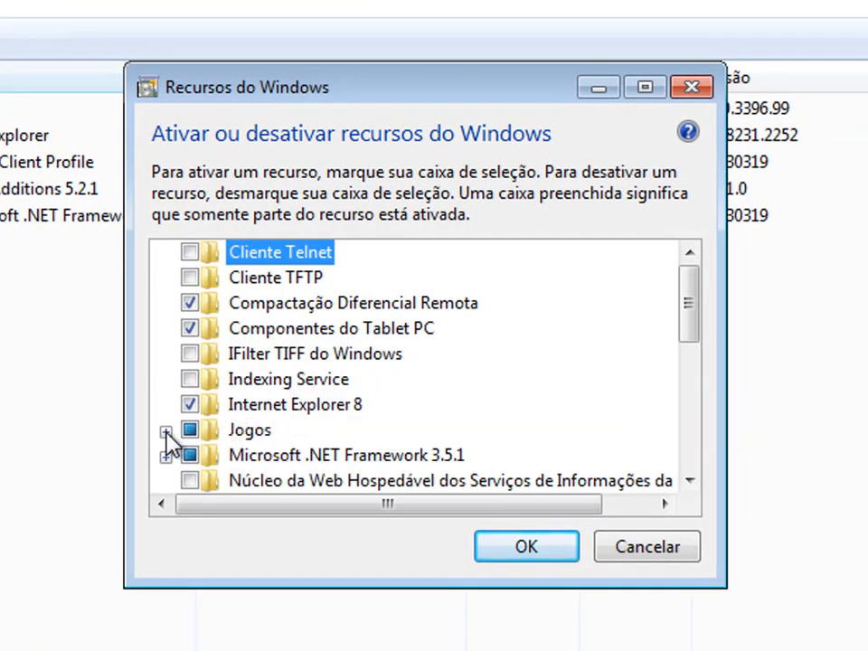
left_click(165, 431)
left_click(217, 279)
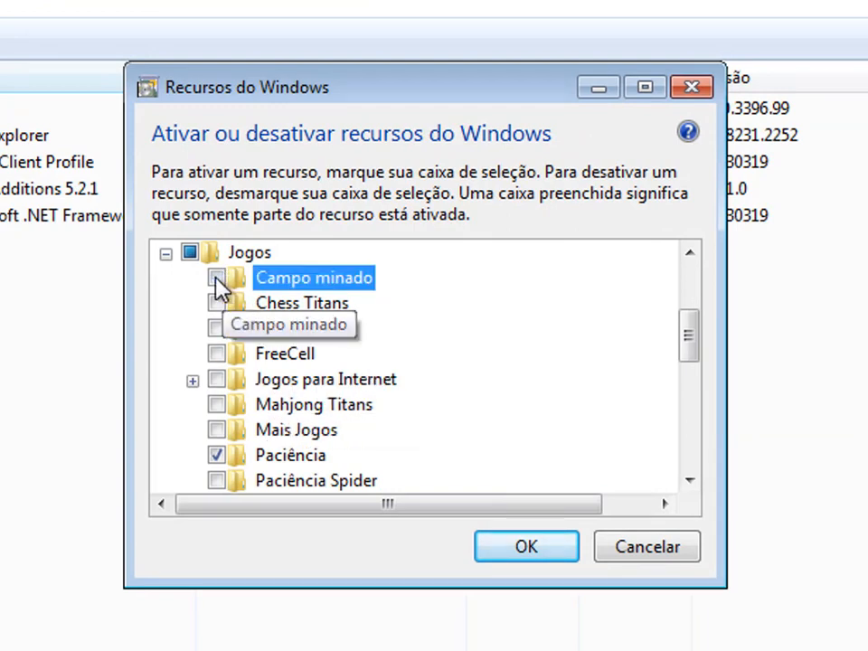
left_click(525, 549)
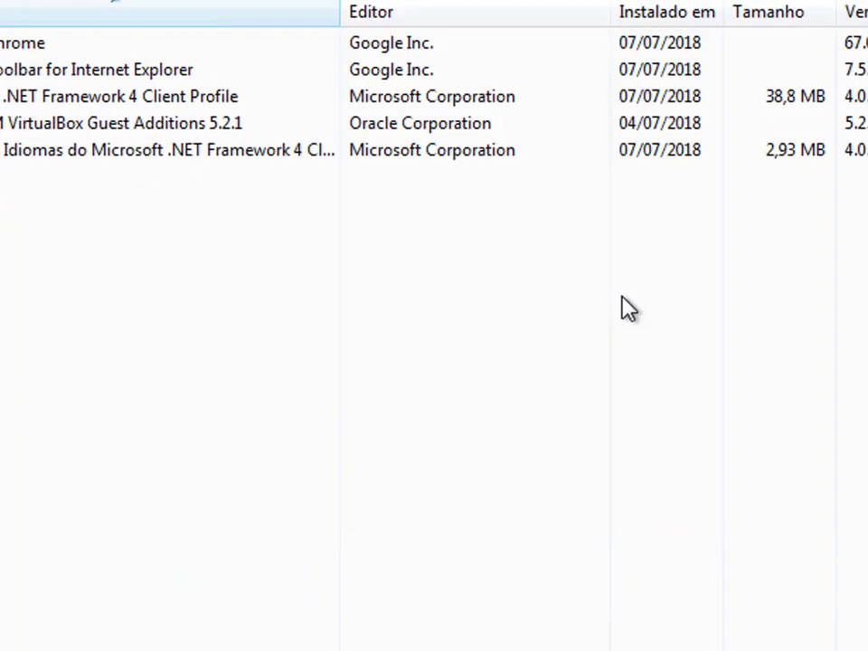
Check whether Campo Minado is still listed in the Jogos folder among all programs, and return to the main program list.
left_click(41, 624)
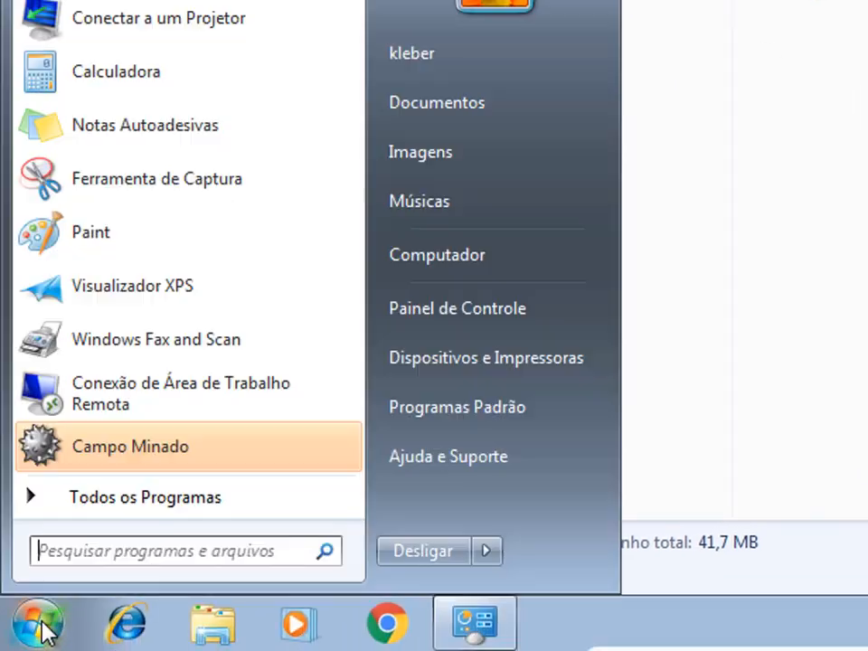
left_click(103, 500)
left_click(85, 331)
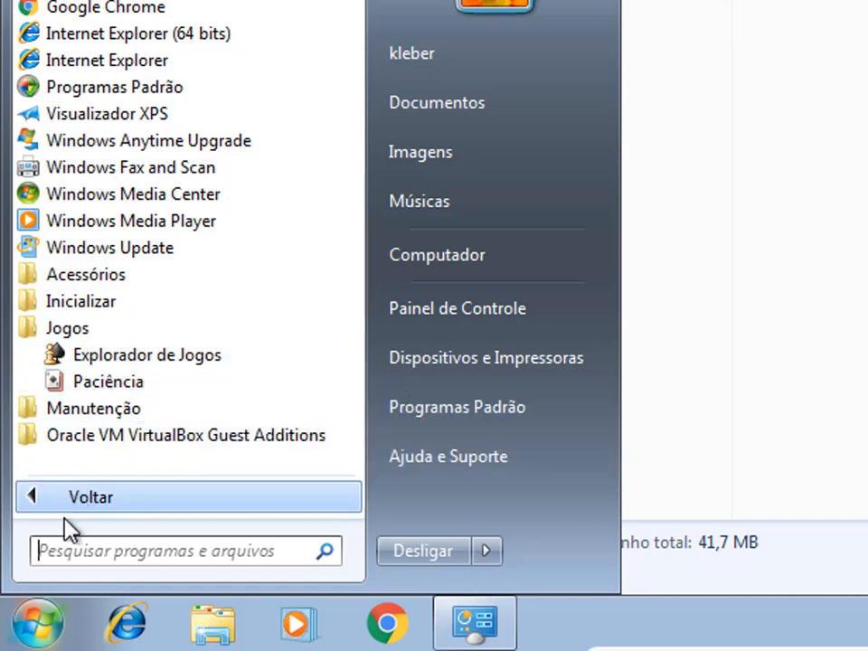
left_click(34, 500)
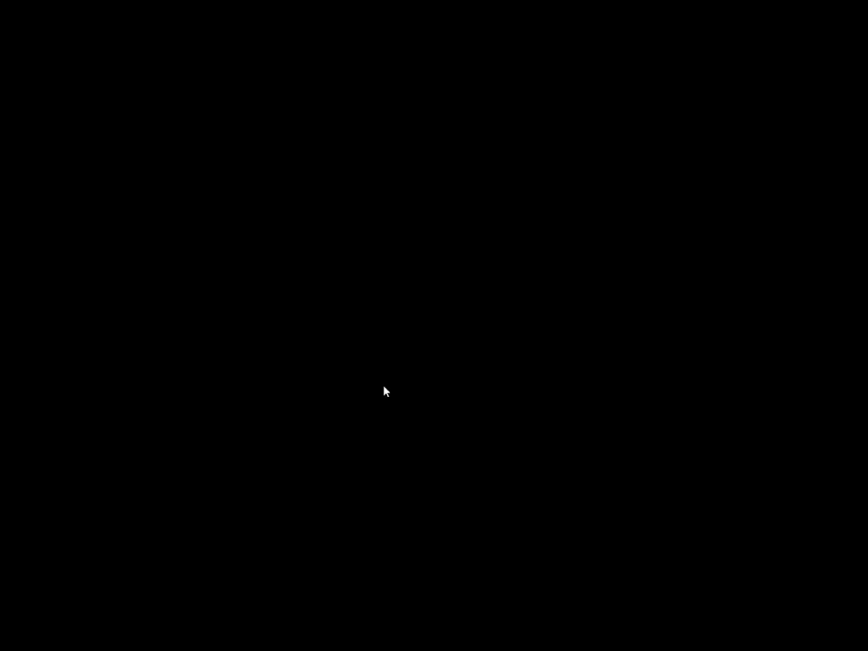